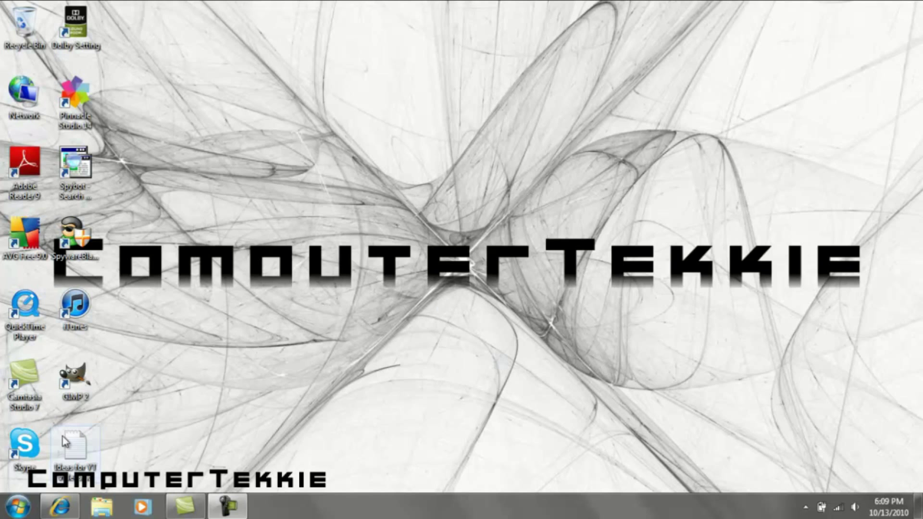
mouse_move(58, 511)
click(114, 356)
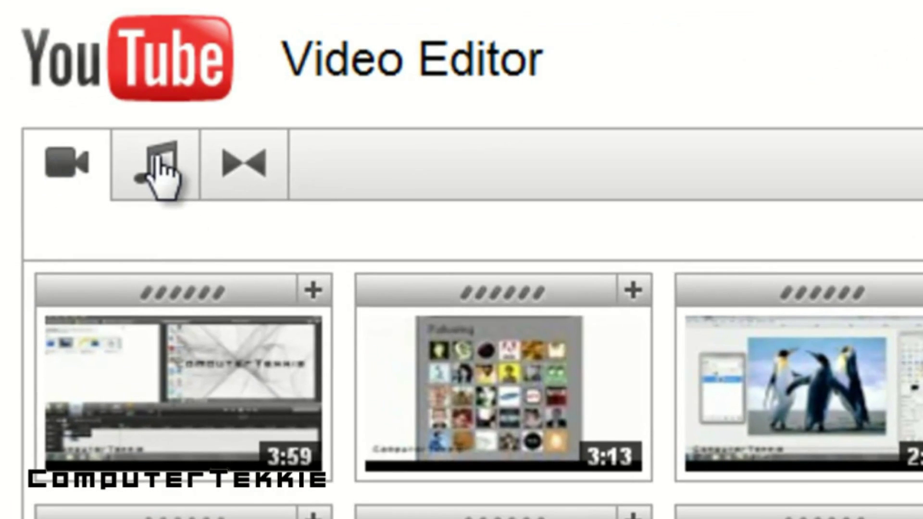
click(161, 171)
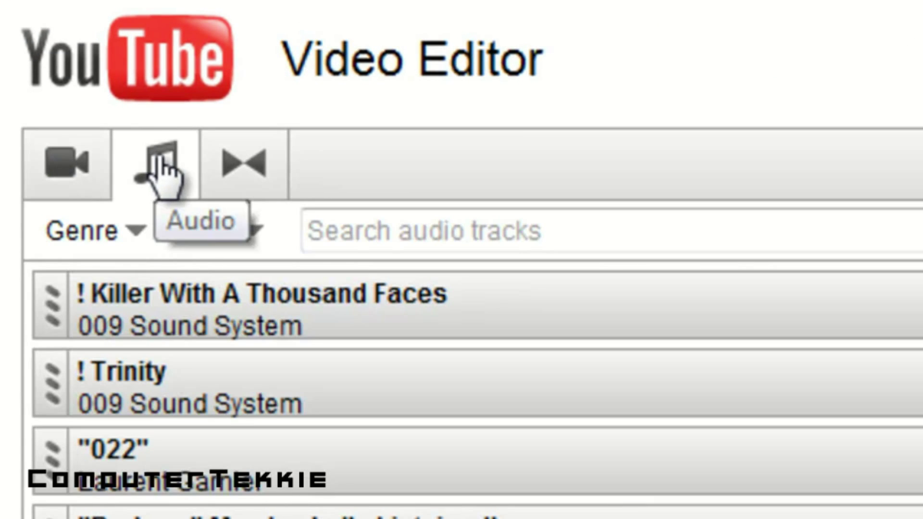
click(244, 146)
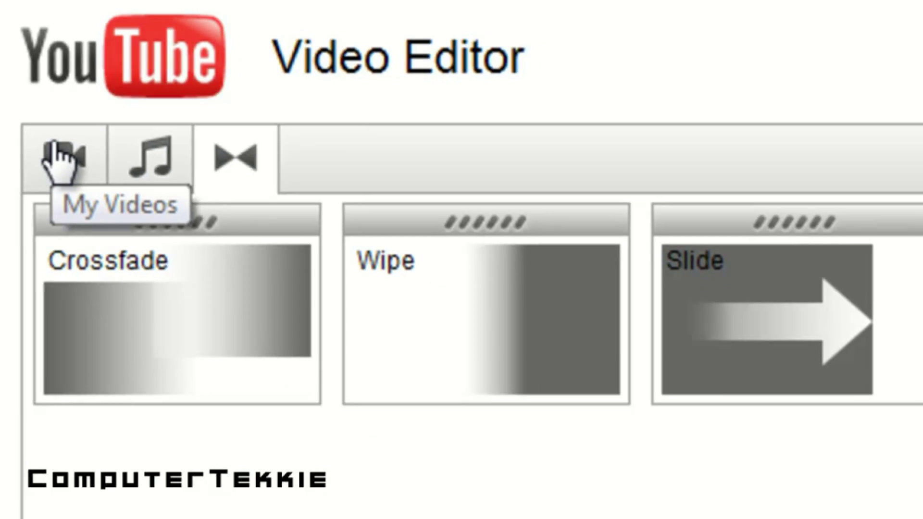
click(64, 161)
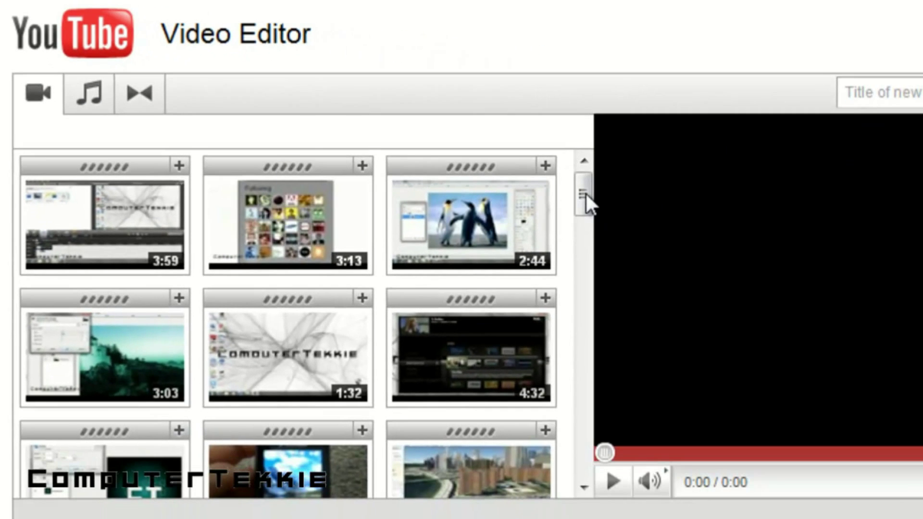
drag(585, 192, 587, 165)
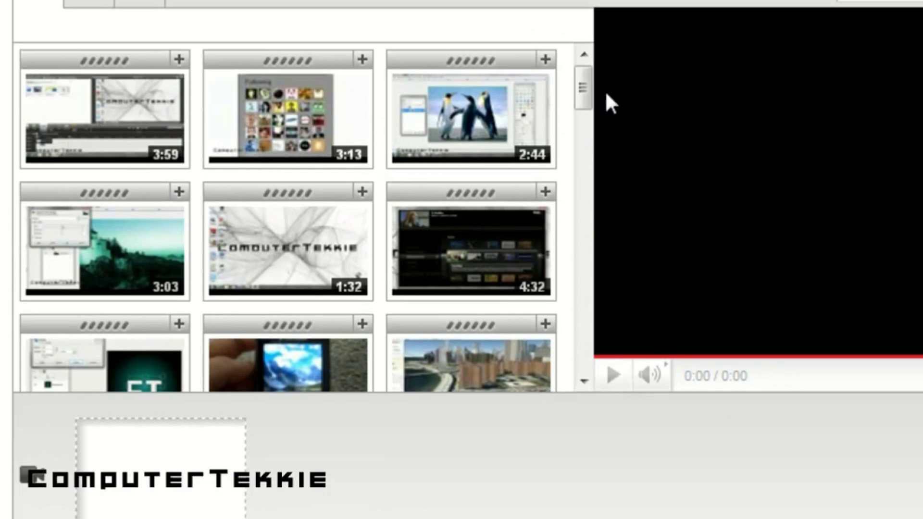
- Add the 2:44 penguin video, followed by the 3:03 video, to the storyboard's video track
click(546, 60)
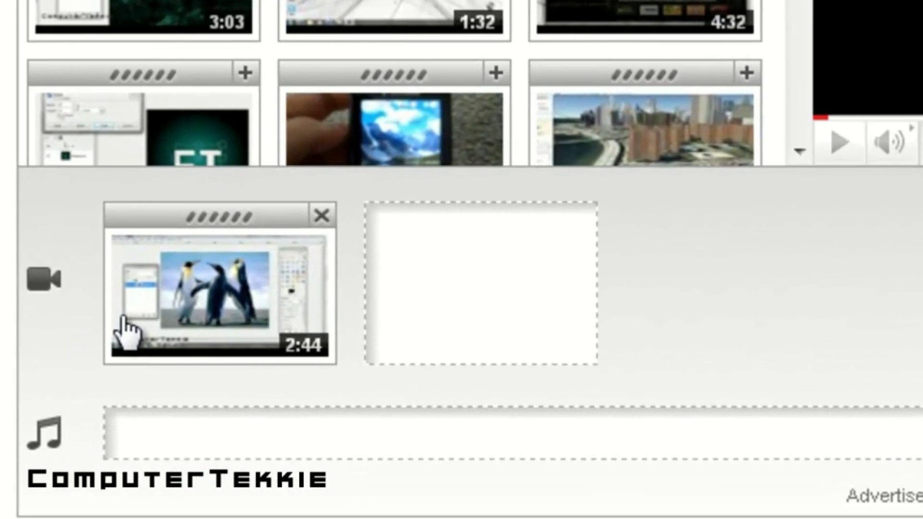
mouse_move(310, 327)
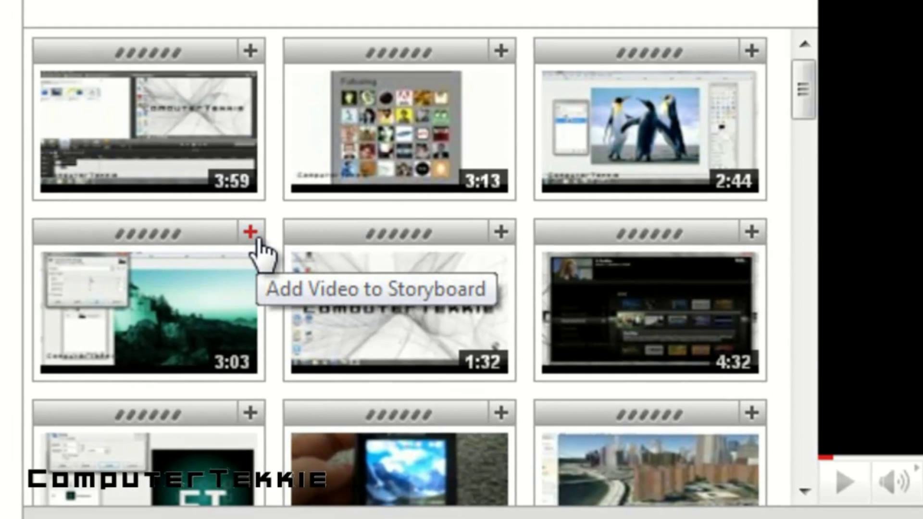
click(250, 233)
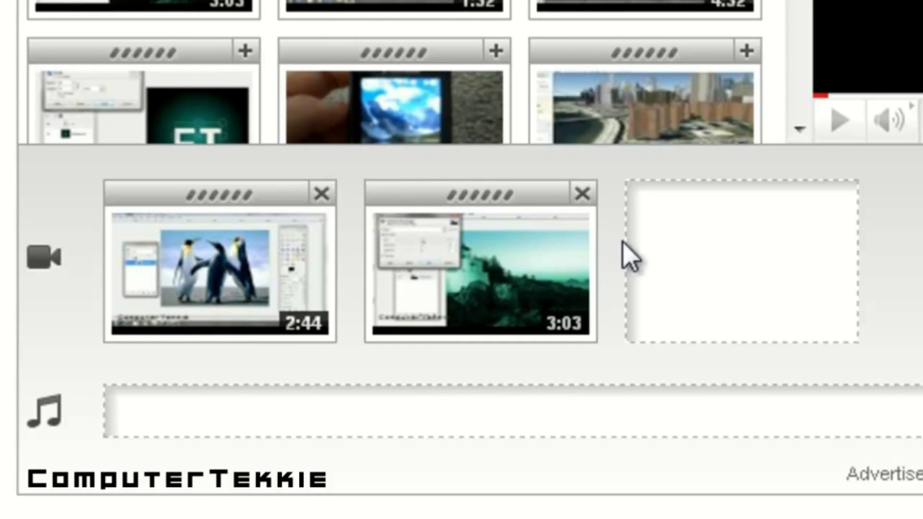
mouse_move(569, 243)
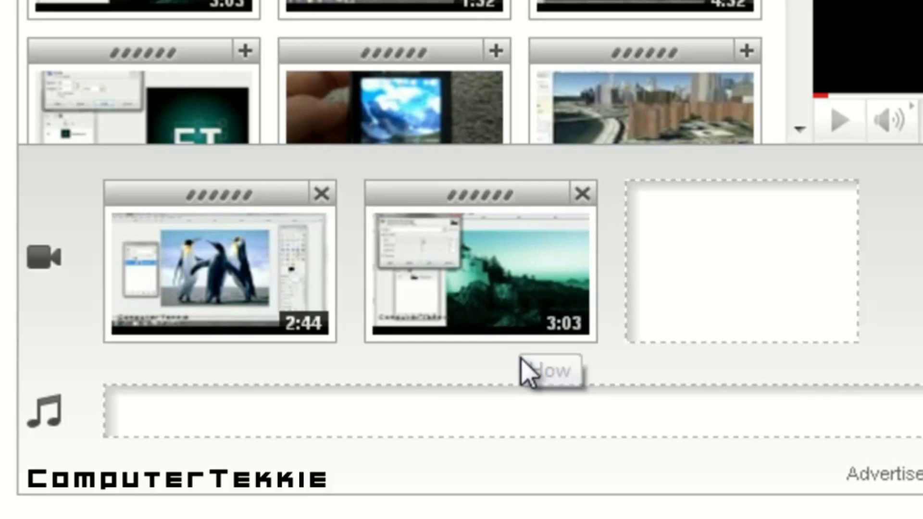
- Trim the penguin clip to 0:16 and the 3:03 clip to 0:10, making a 0:25 project
mouse_move(207, 230)
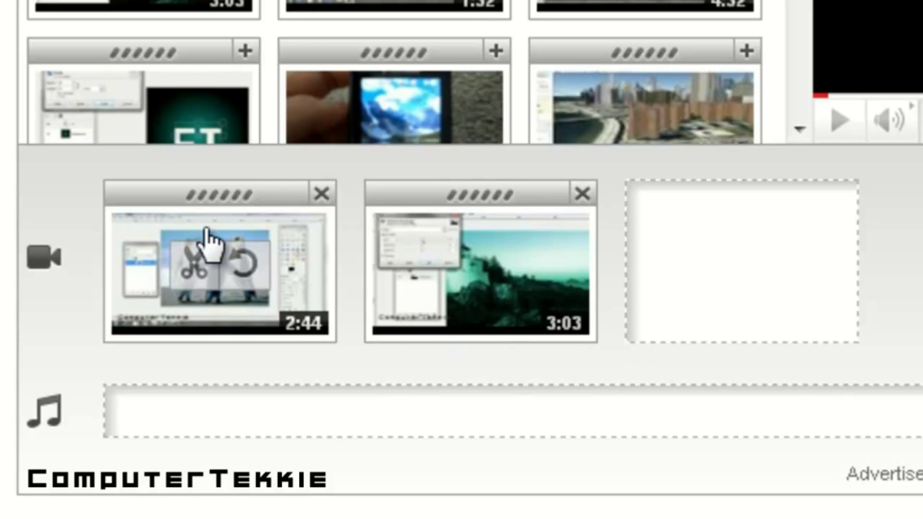
click(202, 262)
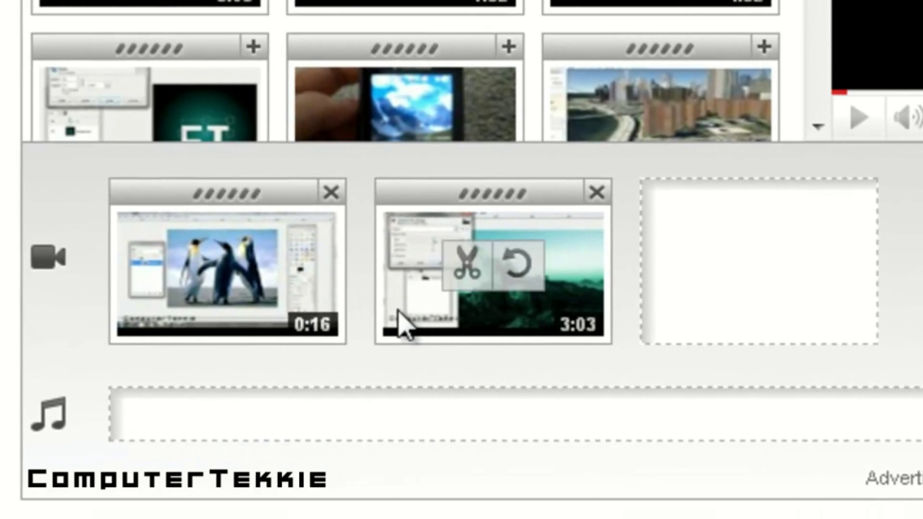
mouse_move(287, 278)
mouse_move(544, 303)
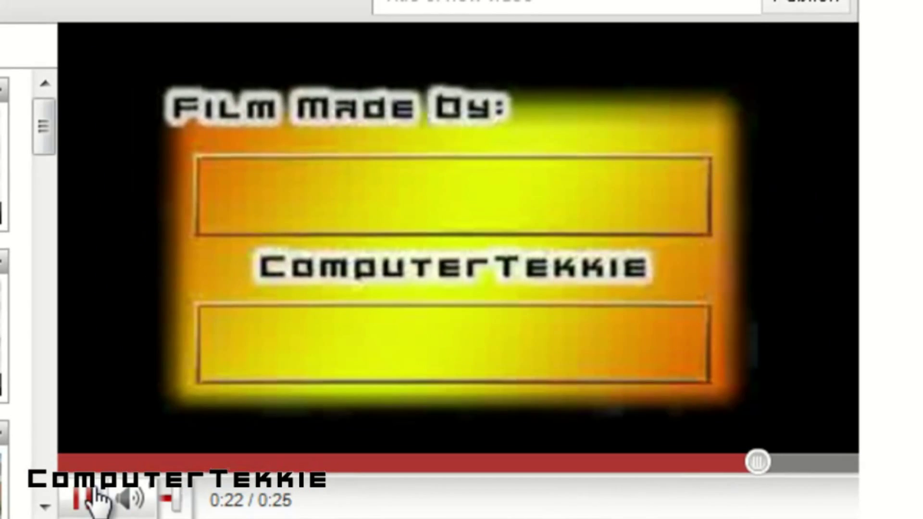
click(94, 491)
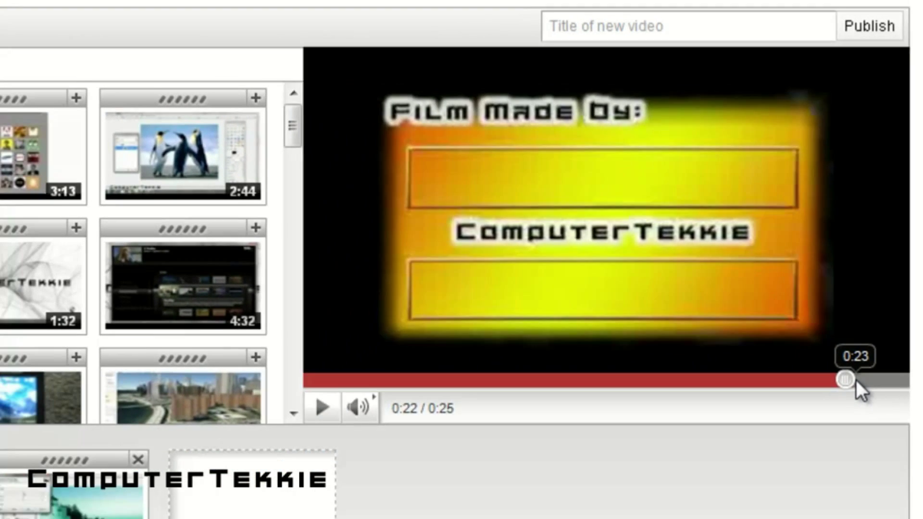
drag(855, 385, 294, 291)
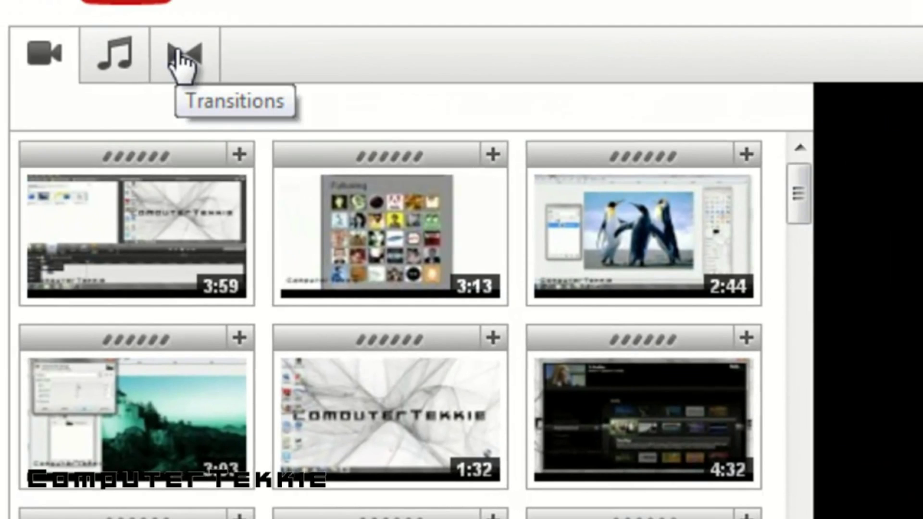
- Insert the Slide transition, then the Wipe transition, between the two clips
click(182, 62)
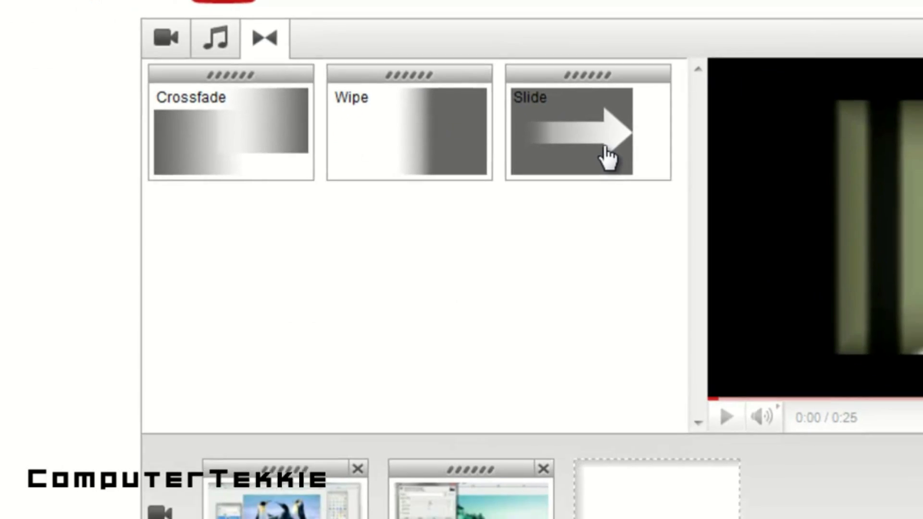
drag(607, 156, 508, 140)
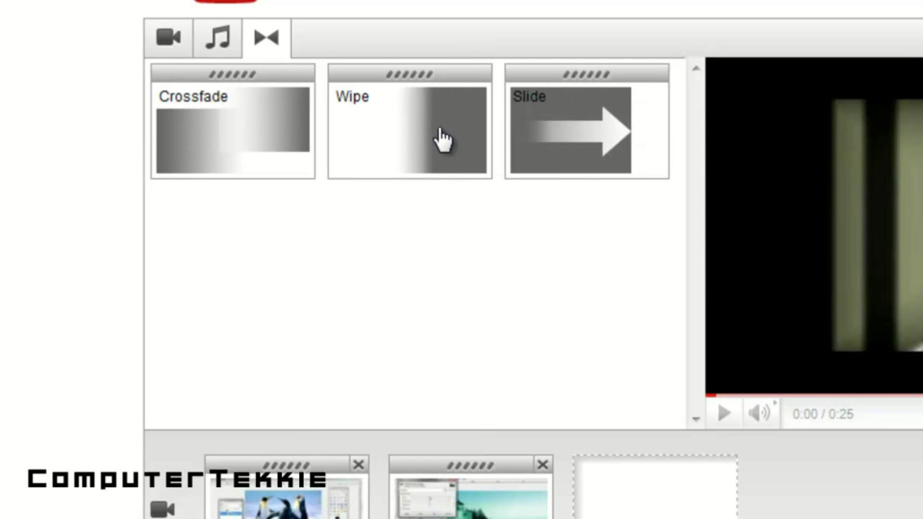
drag(443, 139, 414, 516)
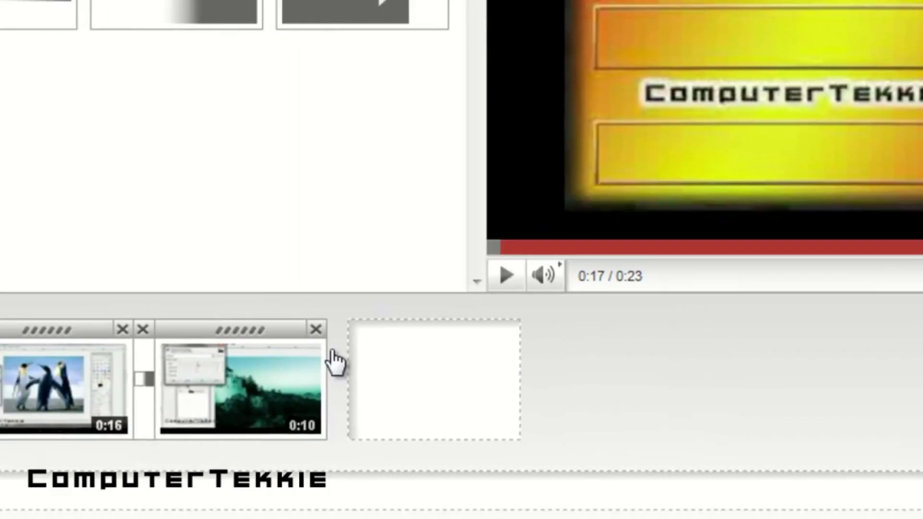
- Remove the transition sitting between the two storyboard clips
mouse_move(394, 351)
mouse_move(229, 315)
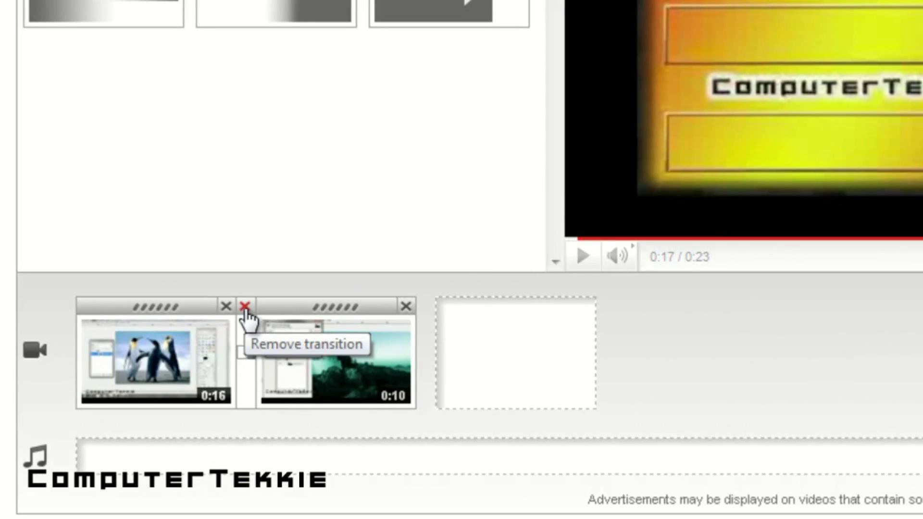
click(245, 306)
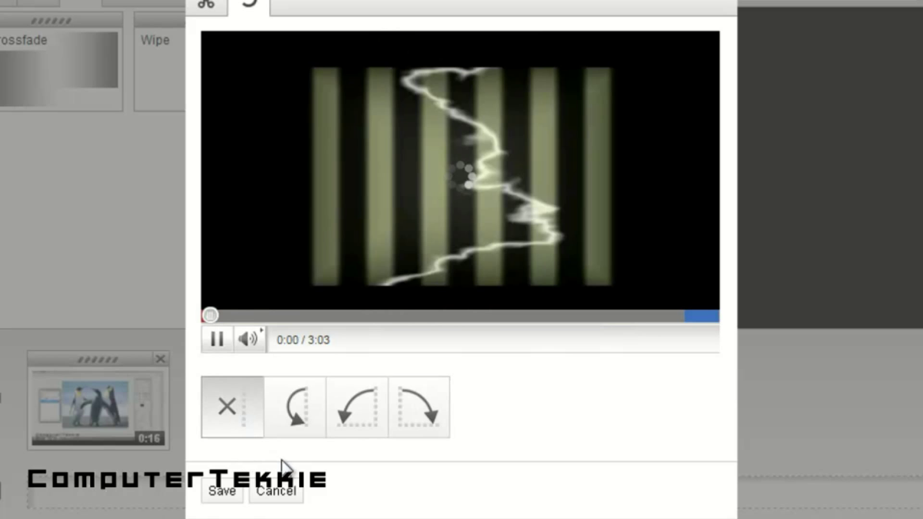
click(288, 495)
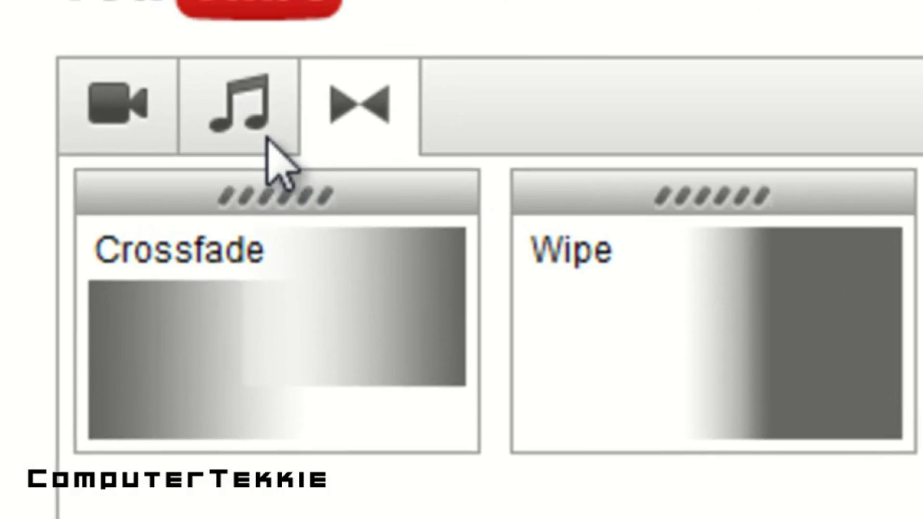
- Bring up the list of audio tracks and browse through it
click(267, 149)
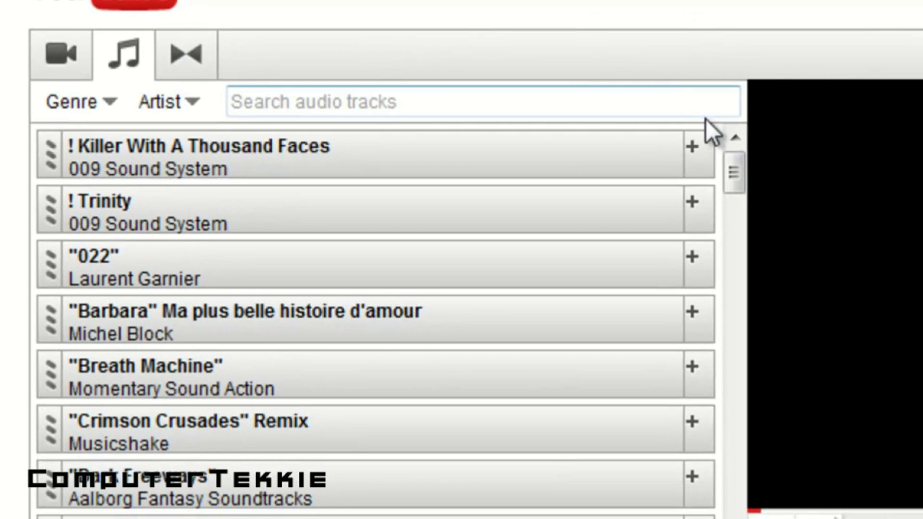
drag(734, 183, 740, 514)
click(736, 158)
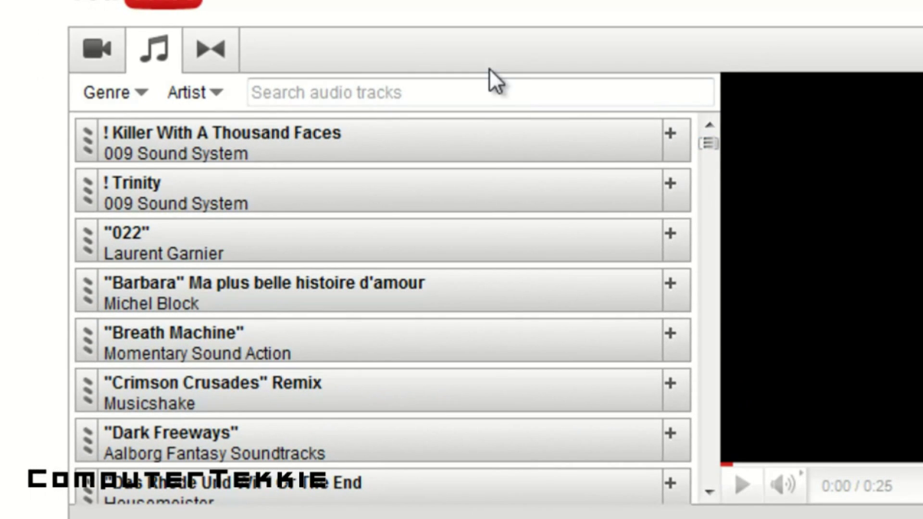
- Search for 'Dreamscape', add the 009 Sound System track, and play the preview
click(494, 92)
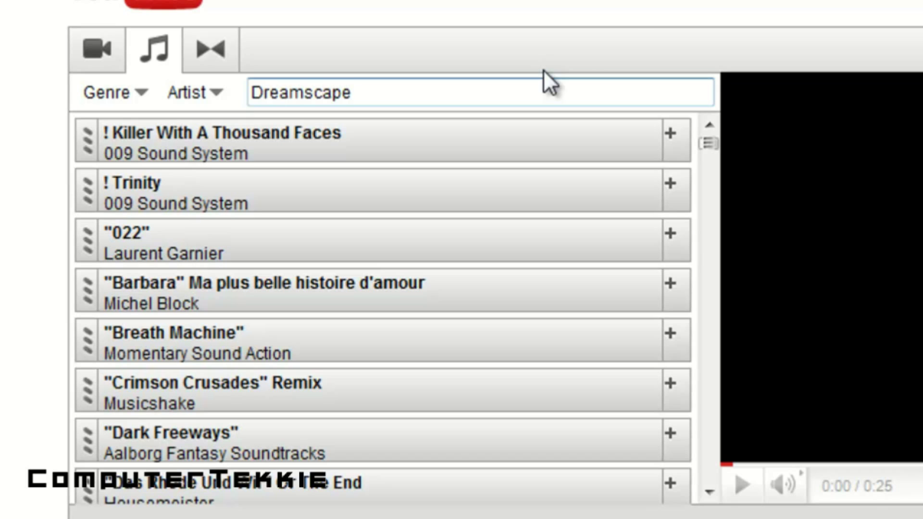
key(Return)
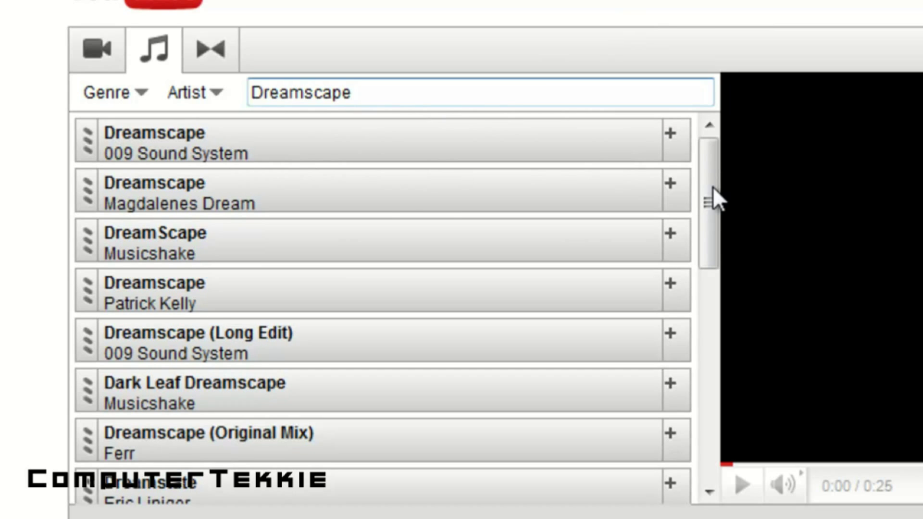
drag(708, 187, 740, 169)
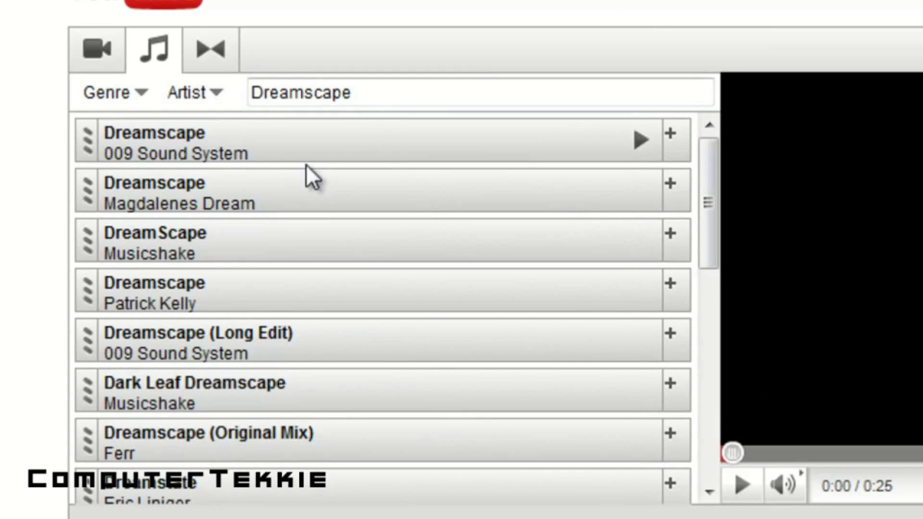
click(672, 136)
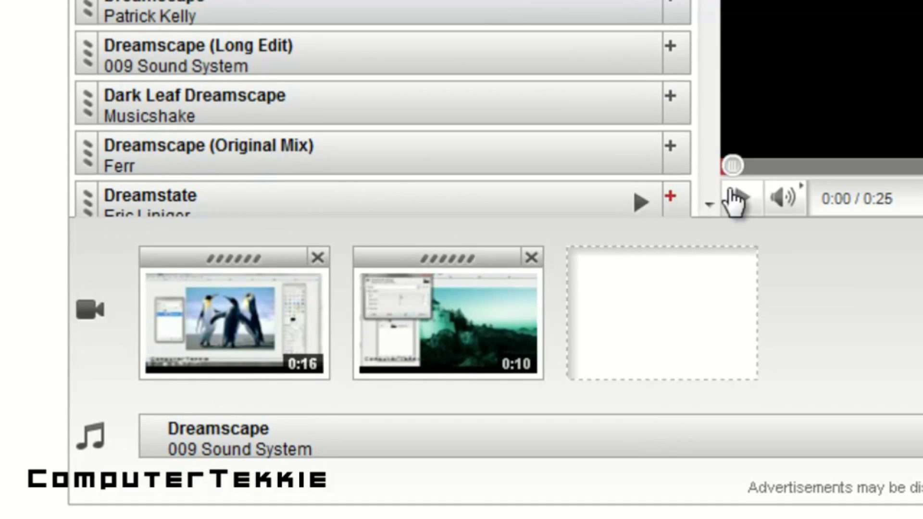
click(744, 198)
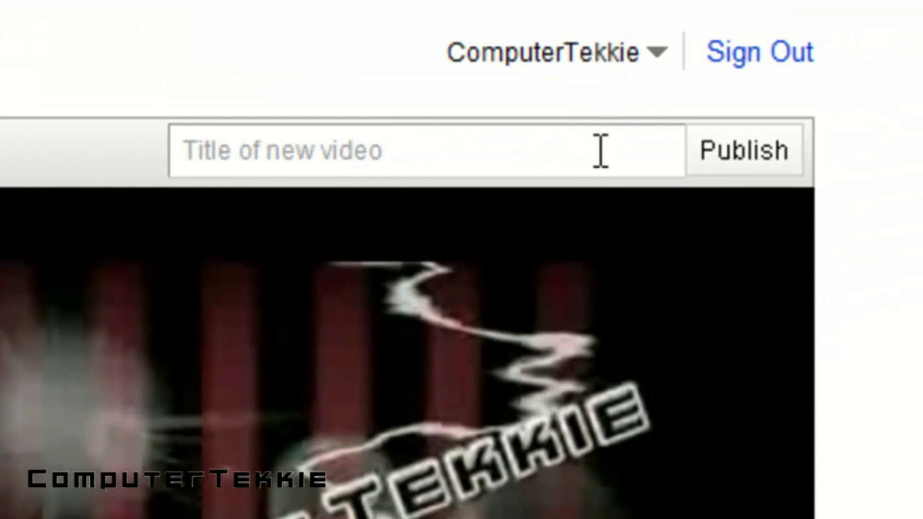
click(601, 151)
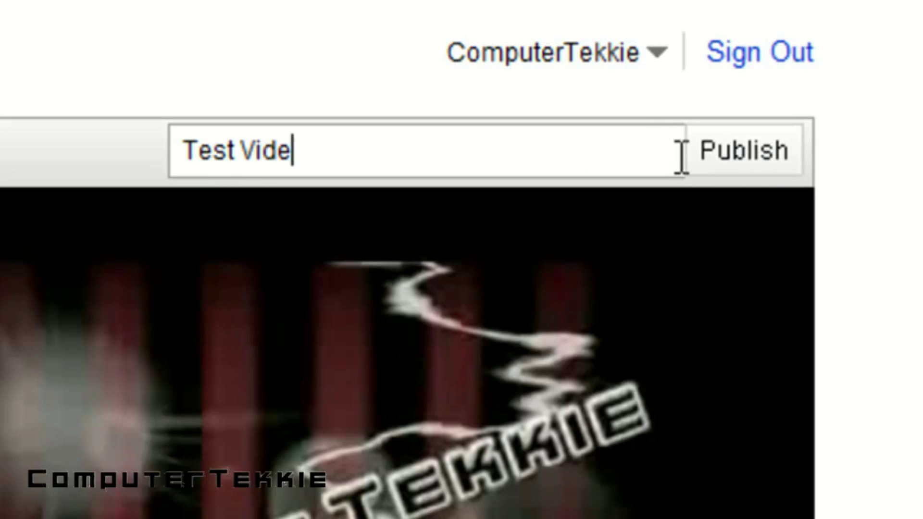
key(BackSpace)
key(BackSpace)
key(BackSpace)
key(BackSpace)
key(BackSpace)
key(BackSpace)
key(BackSpace)
key(BackSpace)
key(BackSpace)
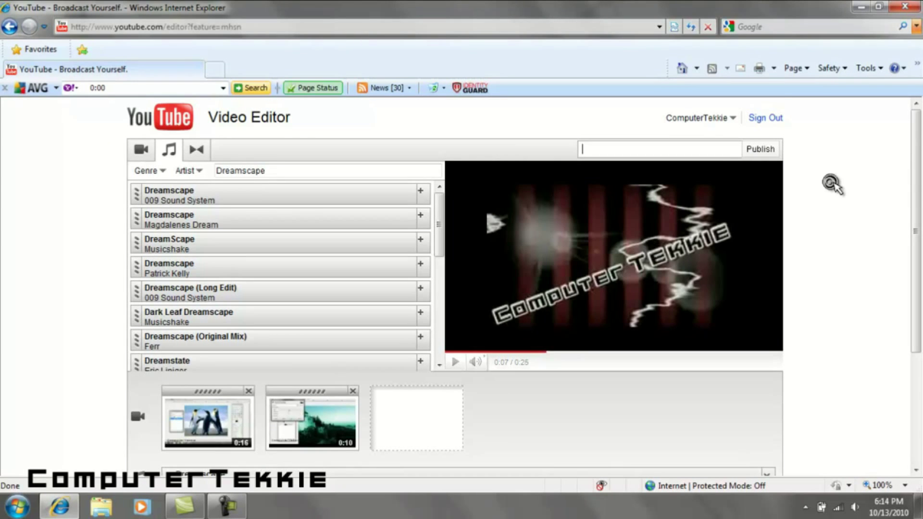
- Delete the 3:03 clip, the penguin clip and the Dreamscape audio, then show My Videos
scroll(833, 186, down, 2)
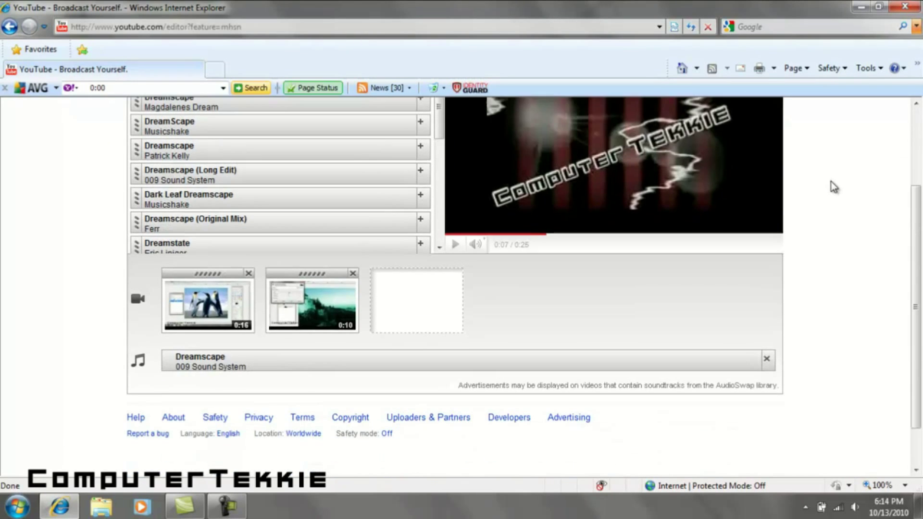
click(353, 274)
click(250, 275)
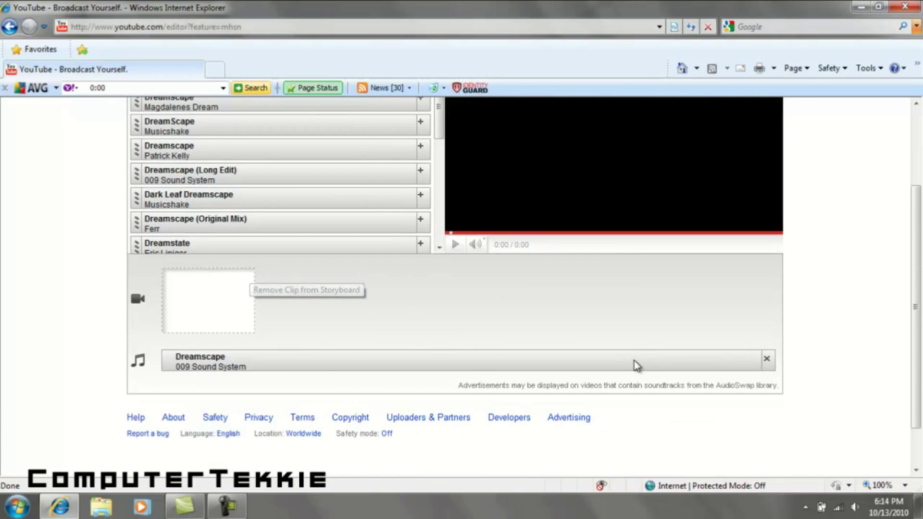
click(772, 364)
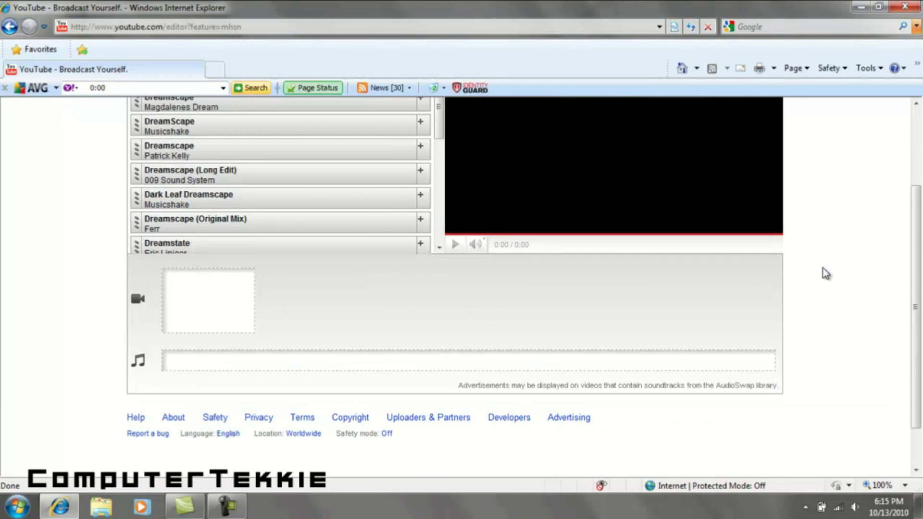
scroll(831, 218, up, 3)
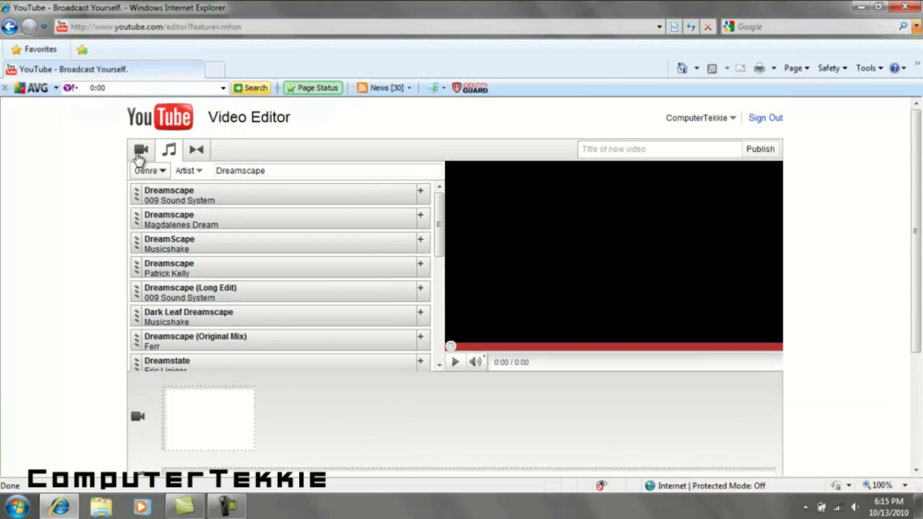
click(140, 151)
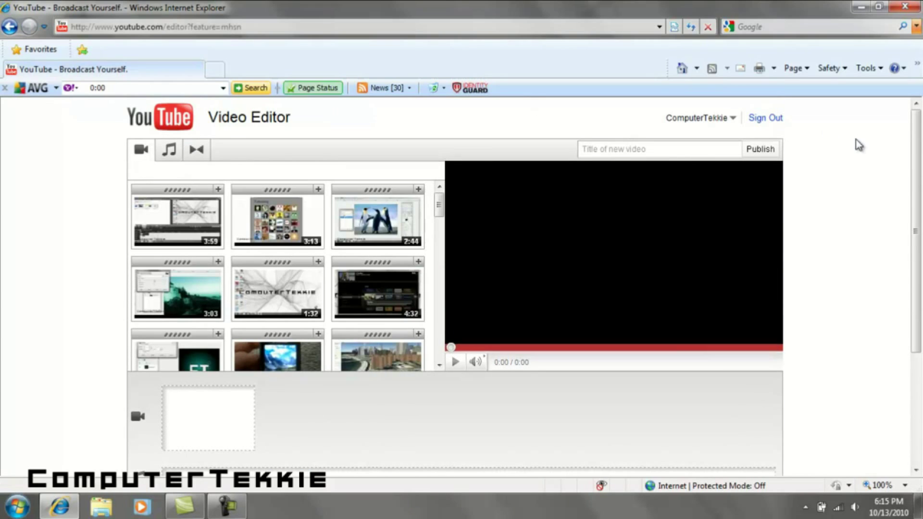